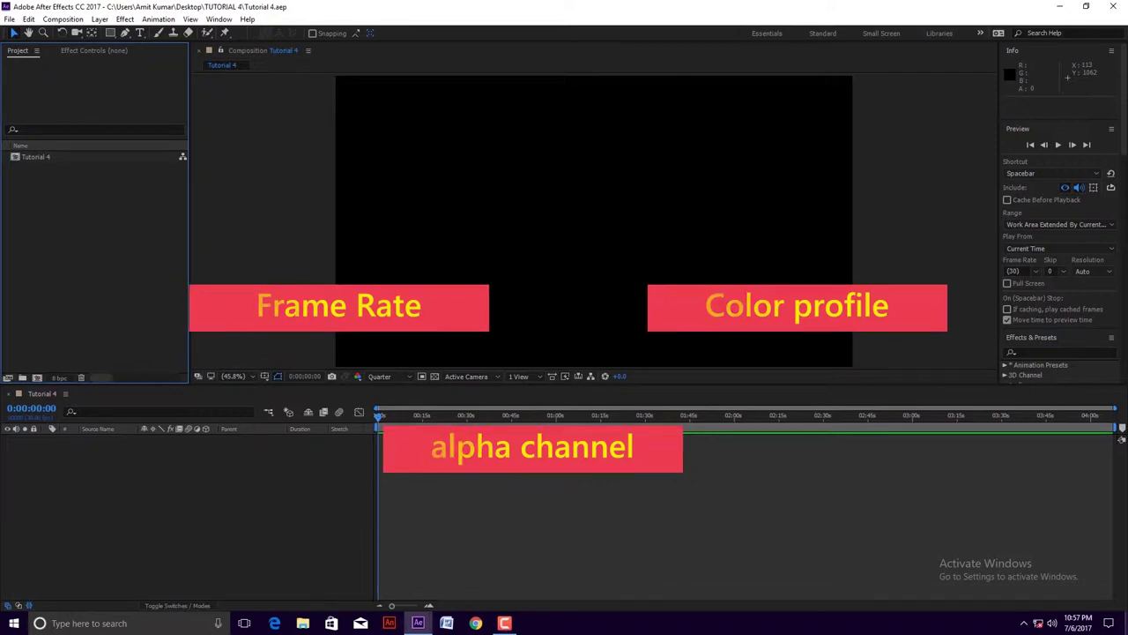
# Minimize After Effects with Win+D to reveal the Windows desktop
pyautogui.press('super+d')
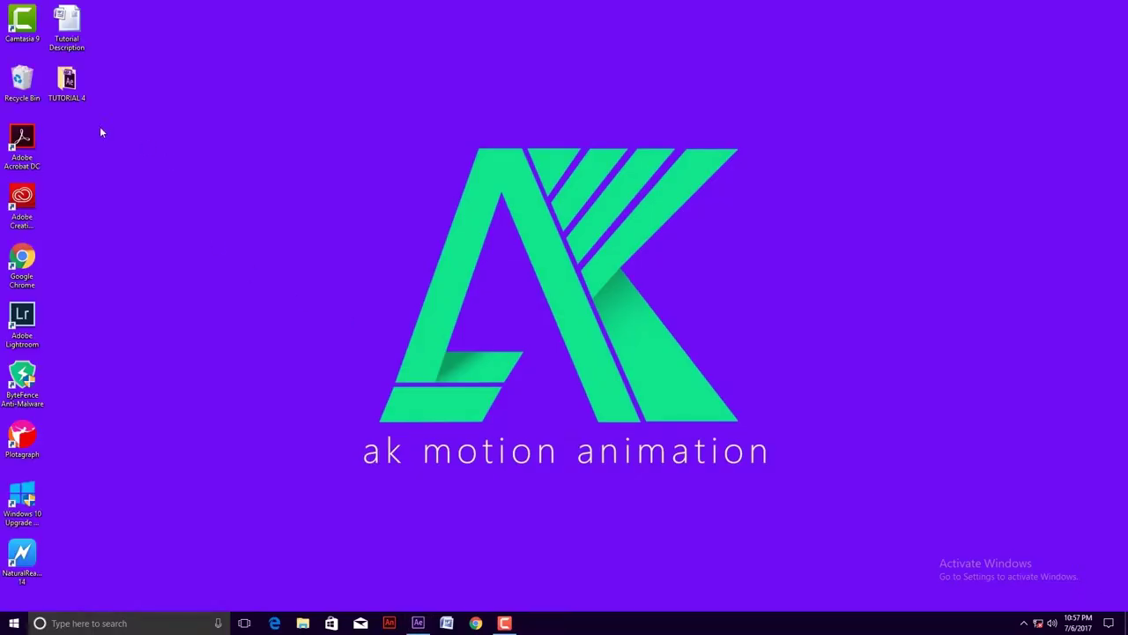
# Look inside the TUTORIAL 4 desktop folder, close it, and return to After Effects
pyautogui.doubleClick(68, 82)
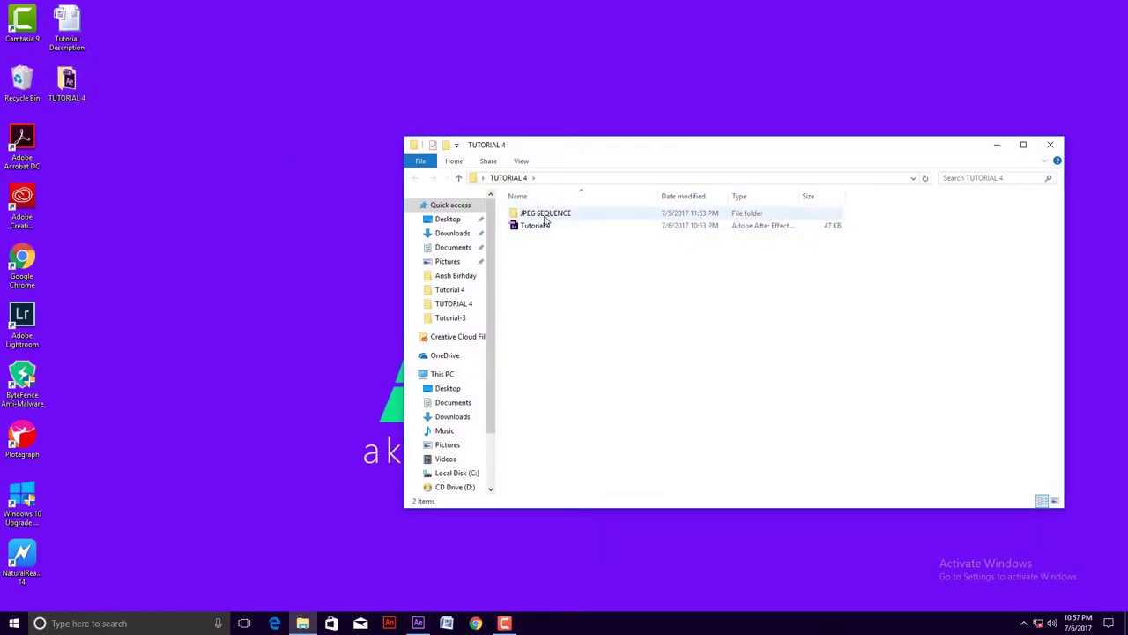
pyautogui.hotkey('alt', 'F4')
pyautogui.click(418, 624)
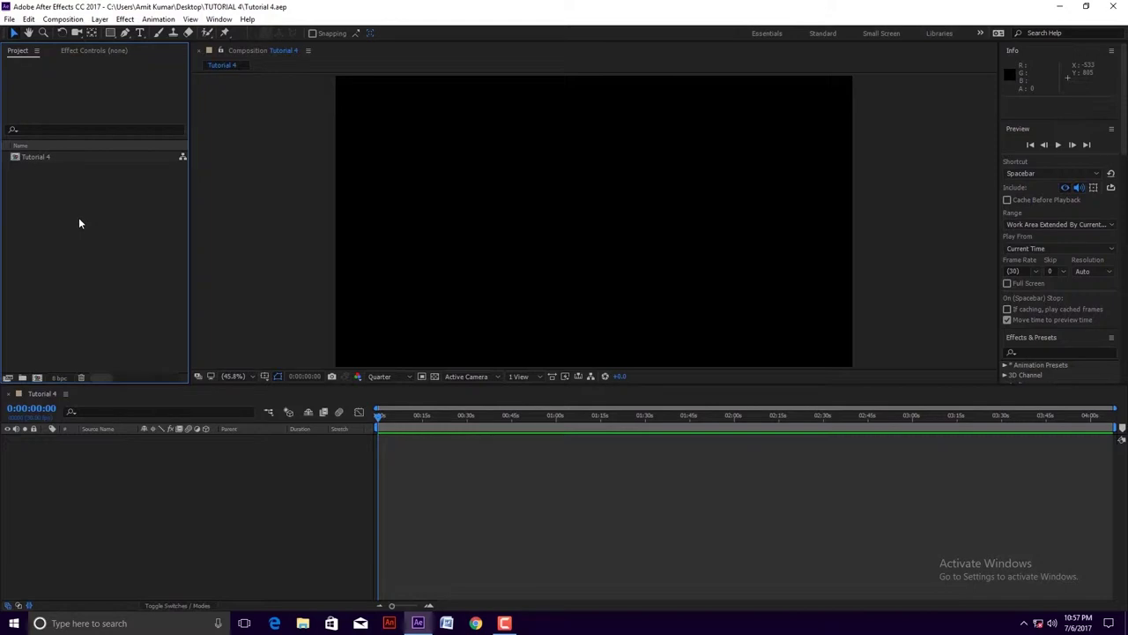
# Import cartoon0001 from Desktop > TUTORIAL 4 > JPEG SEQUENCE as a JPEG image sequence
pyautogui.doubleClick(74, 240)
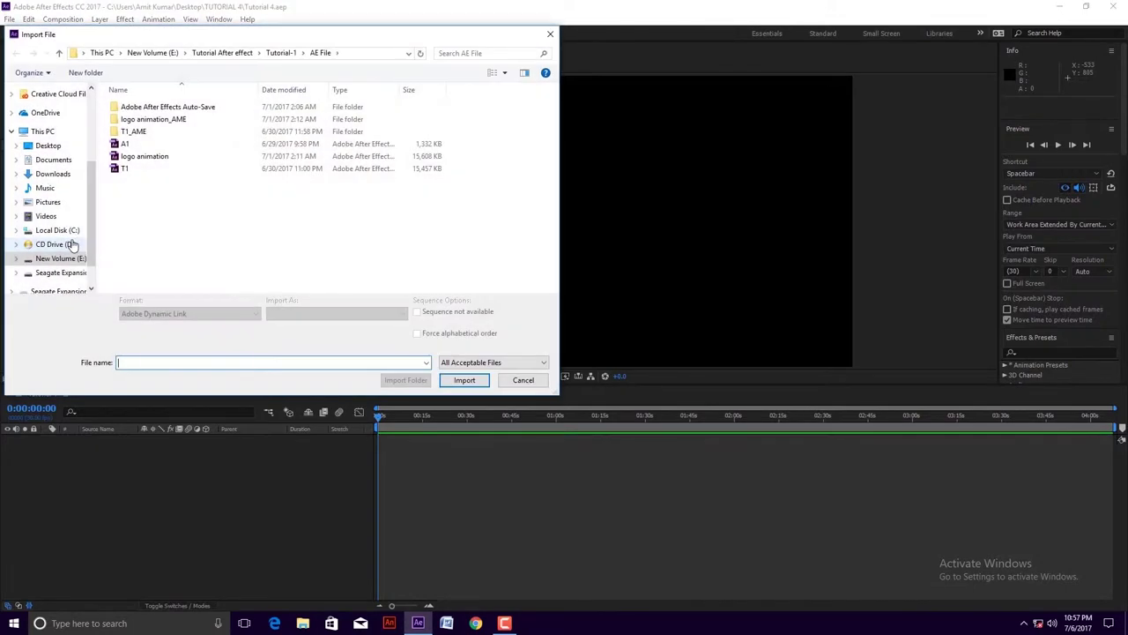
pyautogui.click(53, 148)
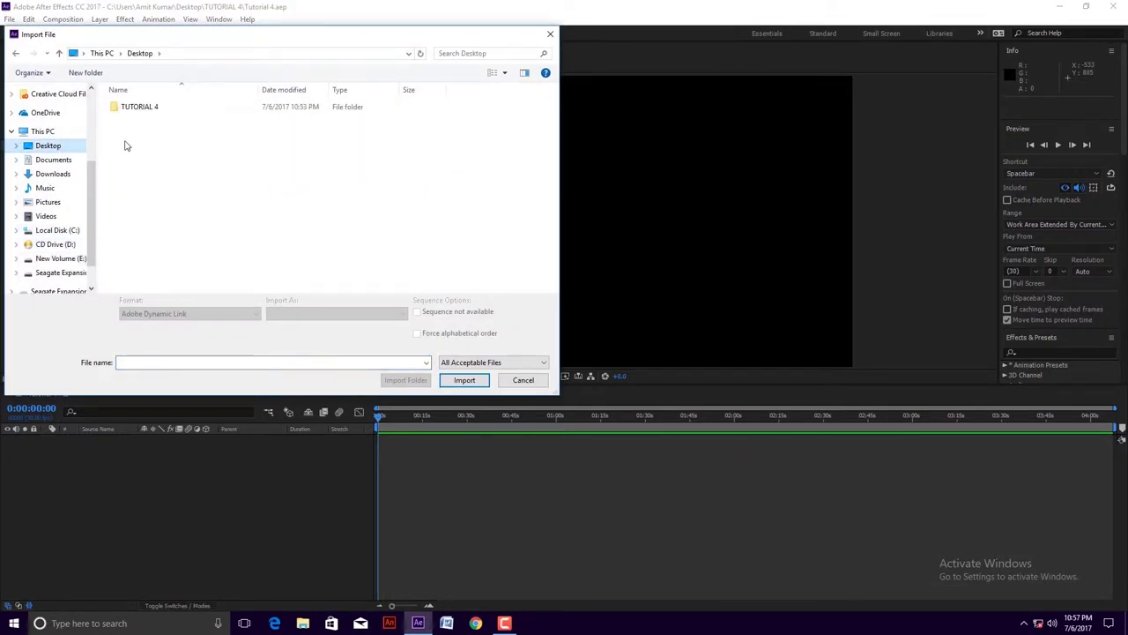
pyautogui.doubleClick(152, 108)
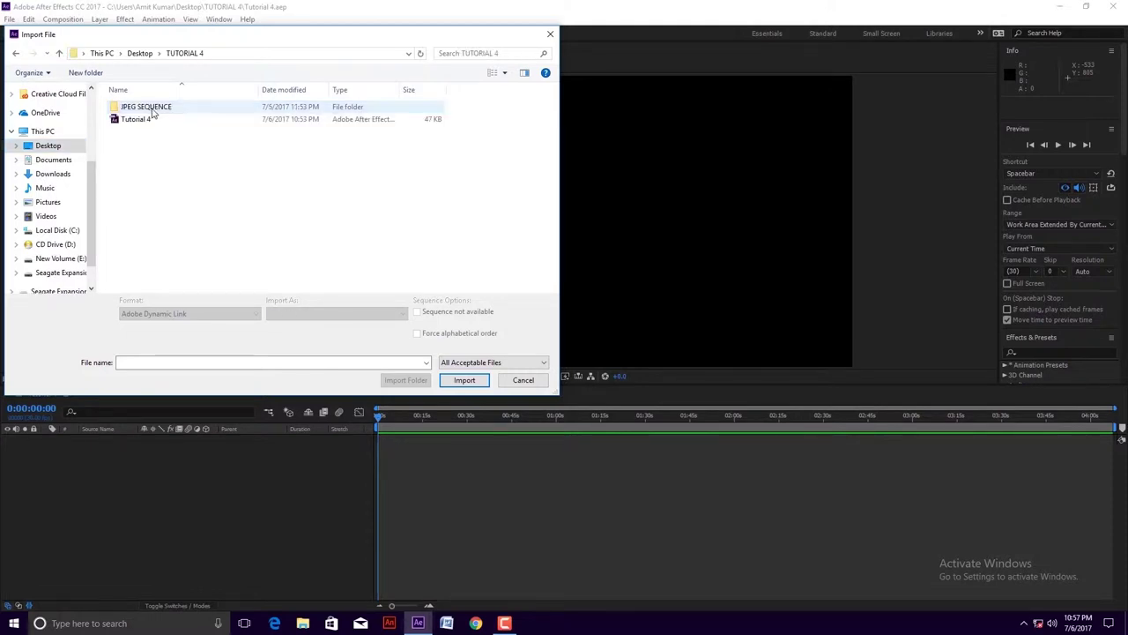
pyautogui.doubleClick(152, 109)
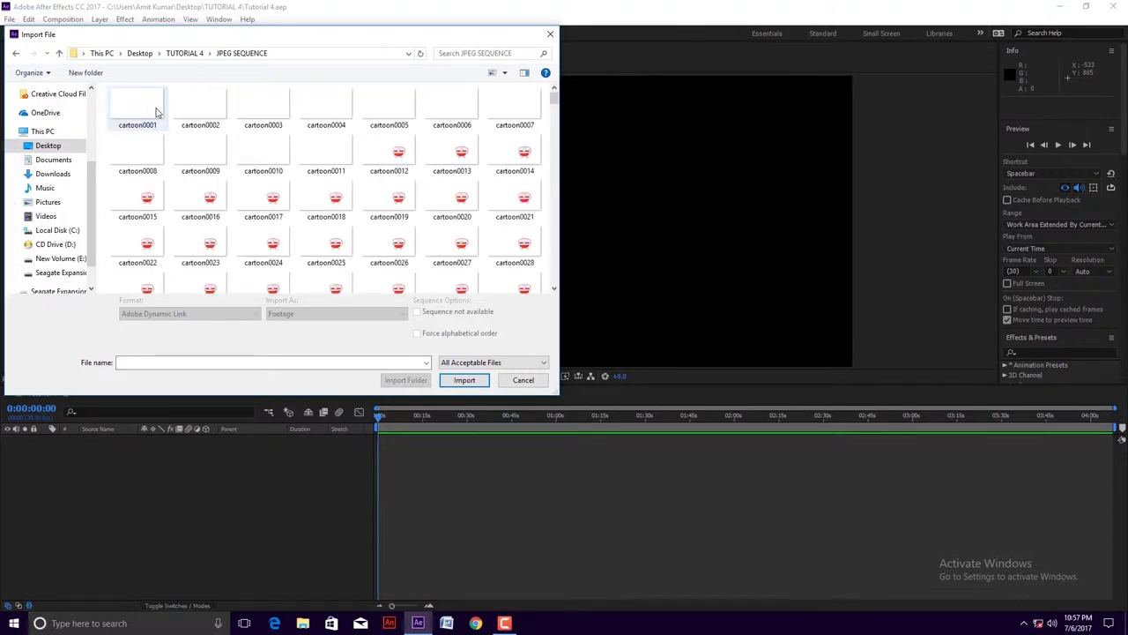
pyautogui.click(145, 113)
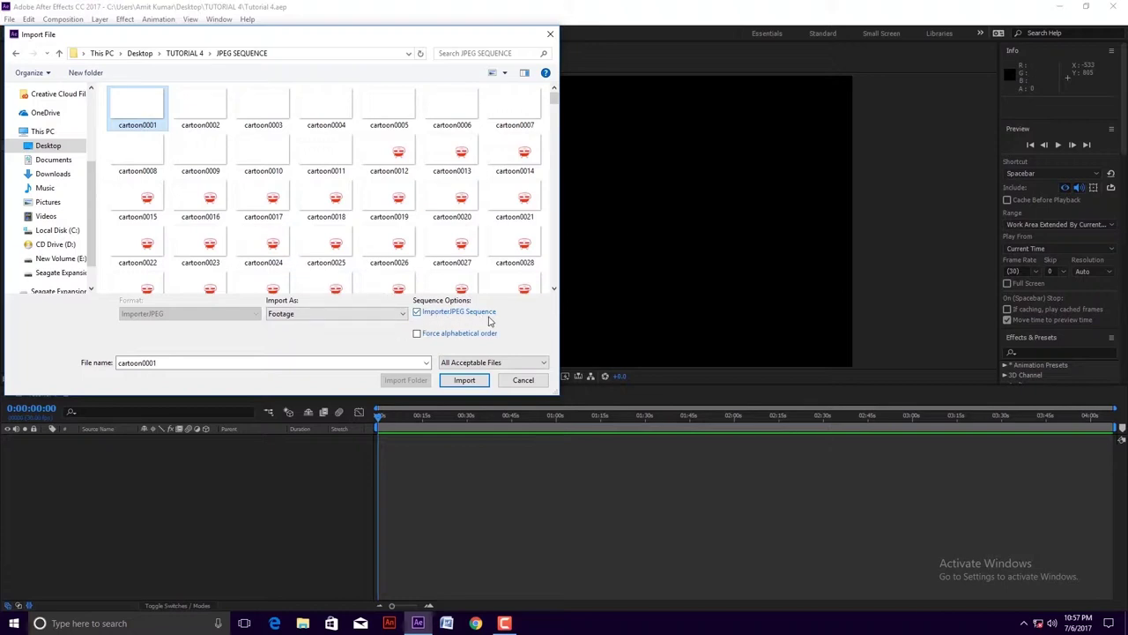
pyautogui.click(464, 380)
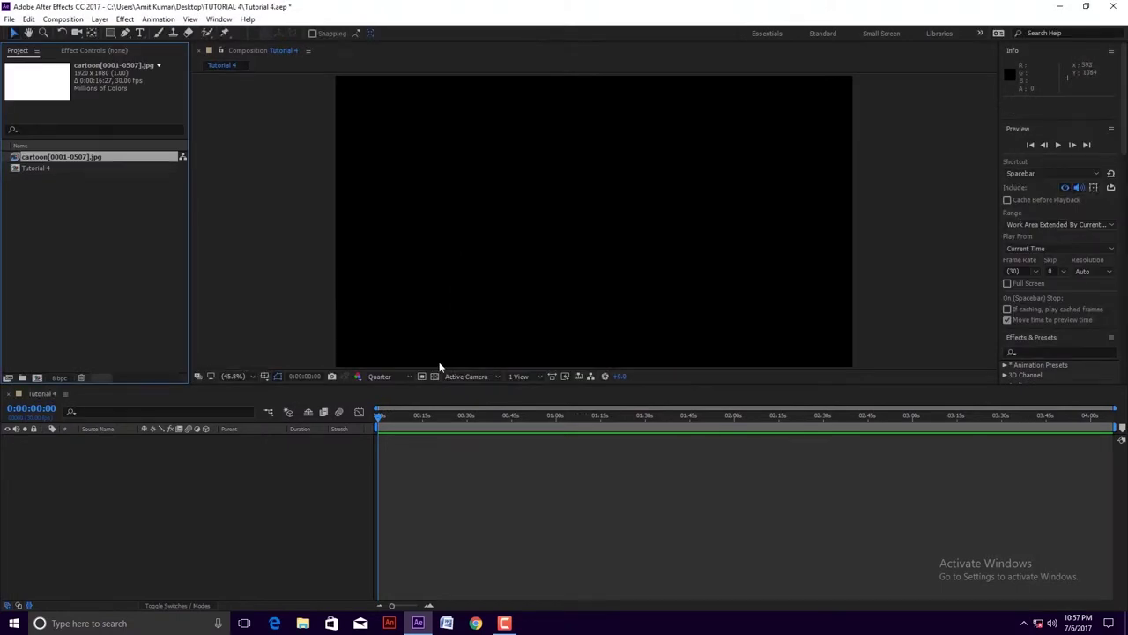
# Interpret the cartoon footage at 25 fps and preview it in the Tutorial 4 comp
pyautogui.click(7, 378)
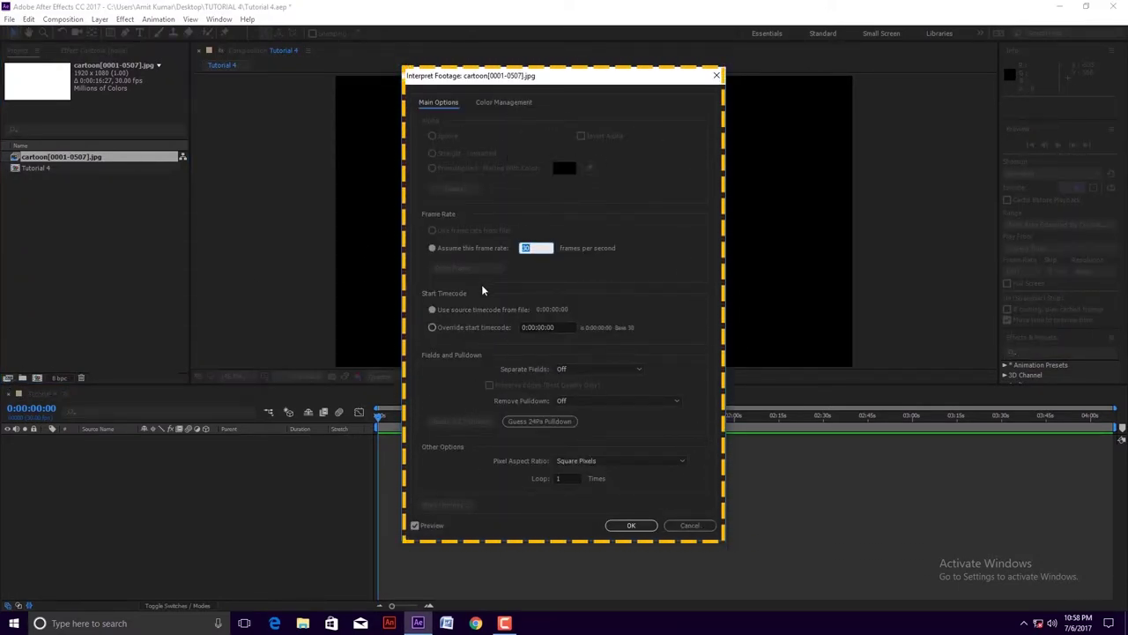
pyautogui.click(476, 104)
pyautogui.click(438, 103)
pyautogui.press('Return')
pyautogui.press('space')
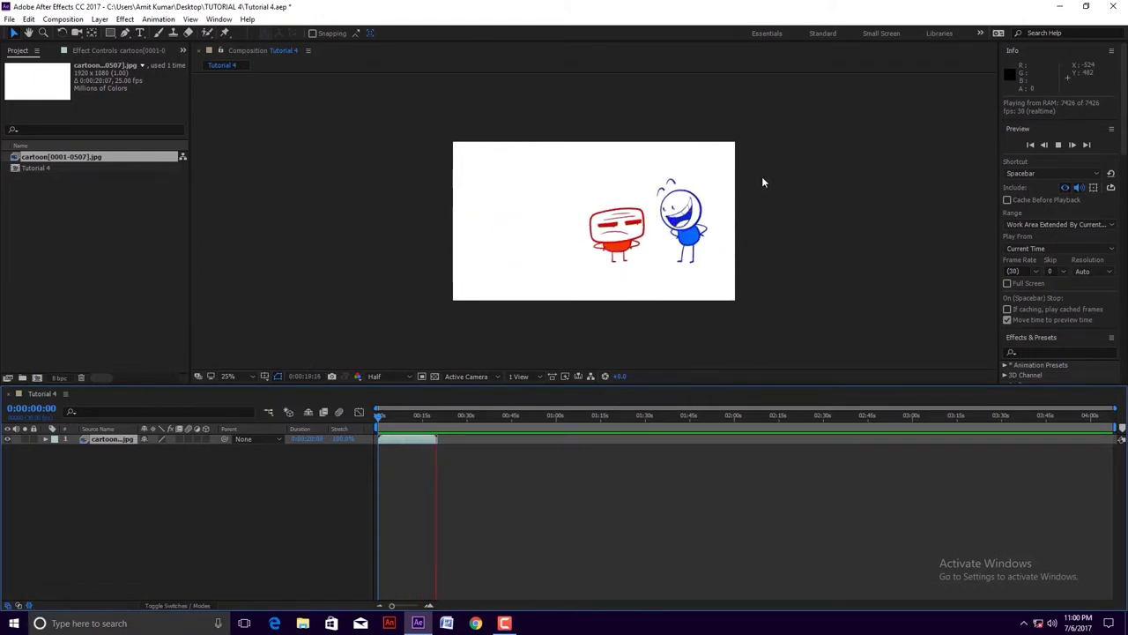
pyautogui.press('space')
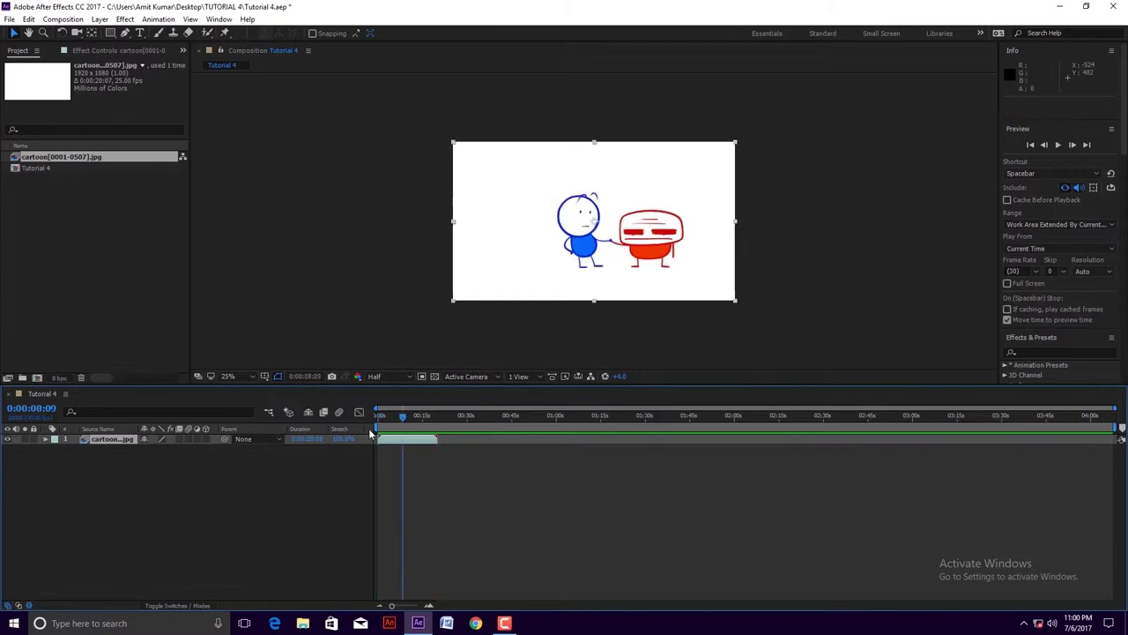
# Create a new project folder and move the cartoon footage into it
pyautogui.click(23, 380)
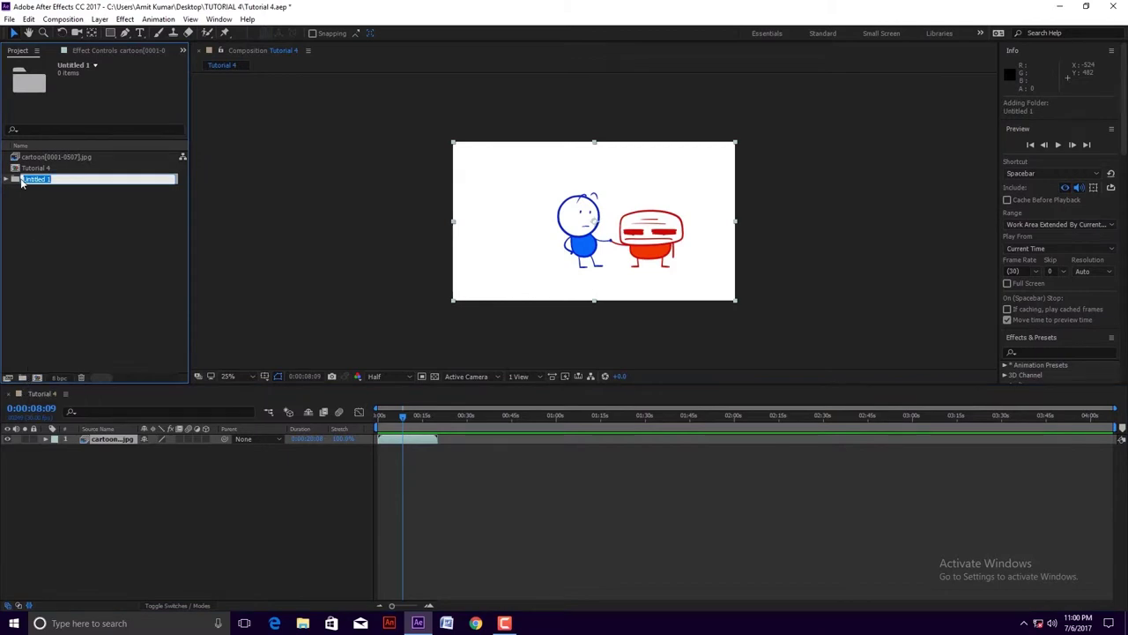
pyautogui.click(30, 200)
pyautogui.click(47, 163)
pyautogui.moveTo(49, 167); pyautogui.dragTo(40, 179)
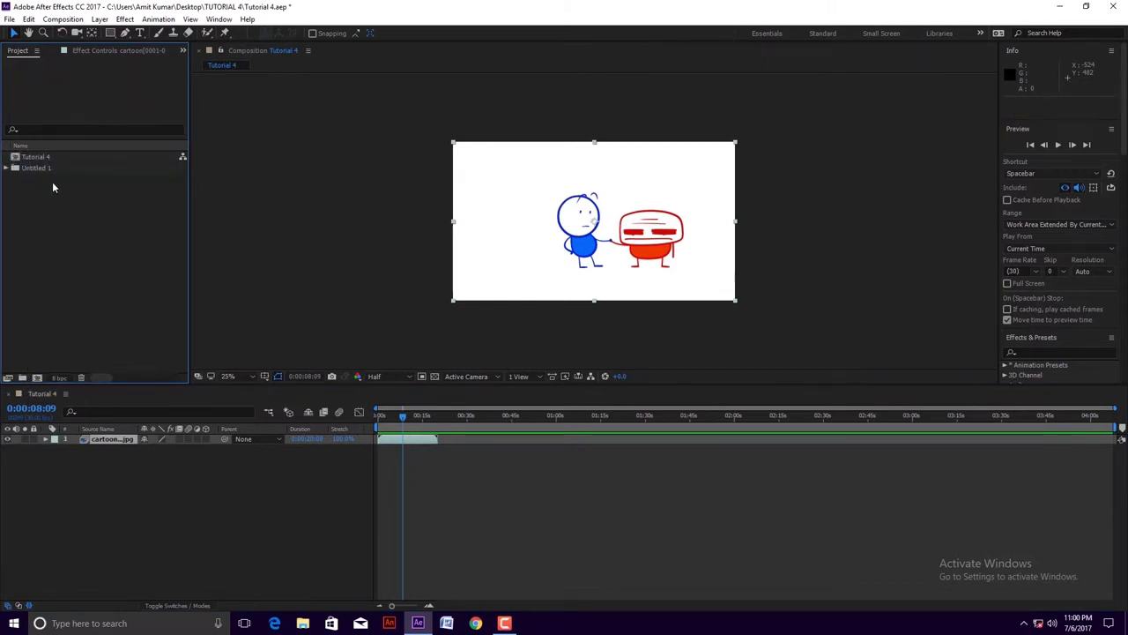
# Rename the Untitled 1 folder to 'jpeg seq'
pyautogui.click(38, 169)
pyautogui.rightClick(41, 168)
pyautogui.click(79, 341)
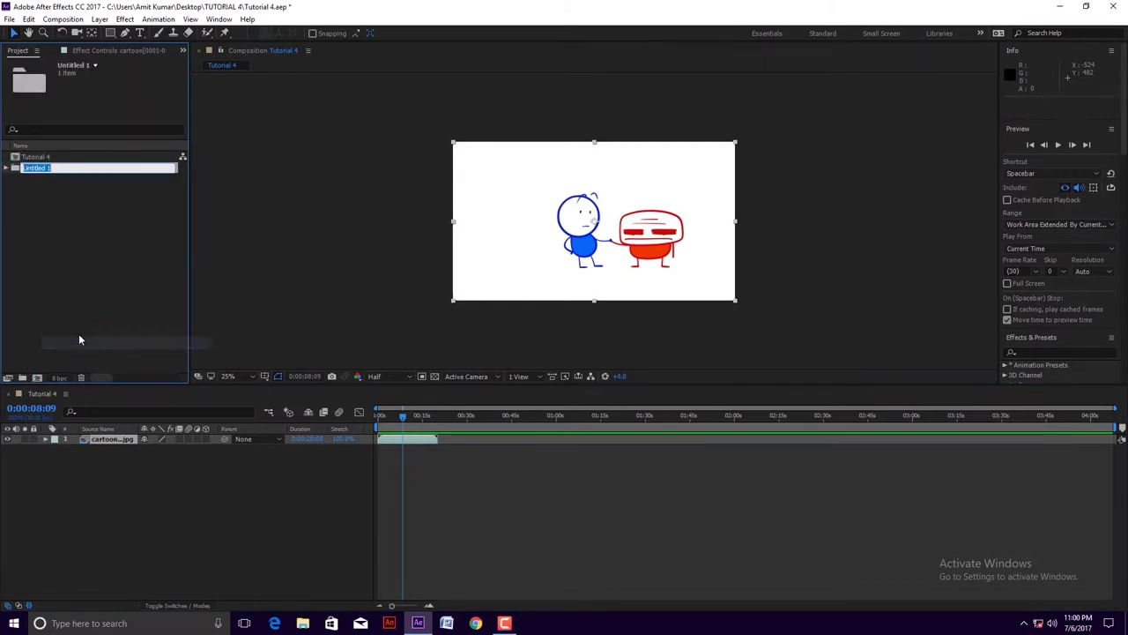
pyautogui.write('jpeg')
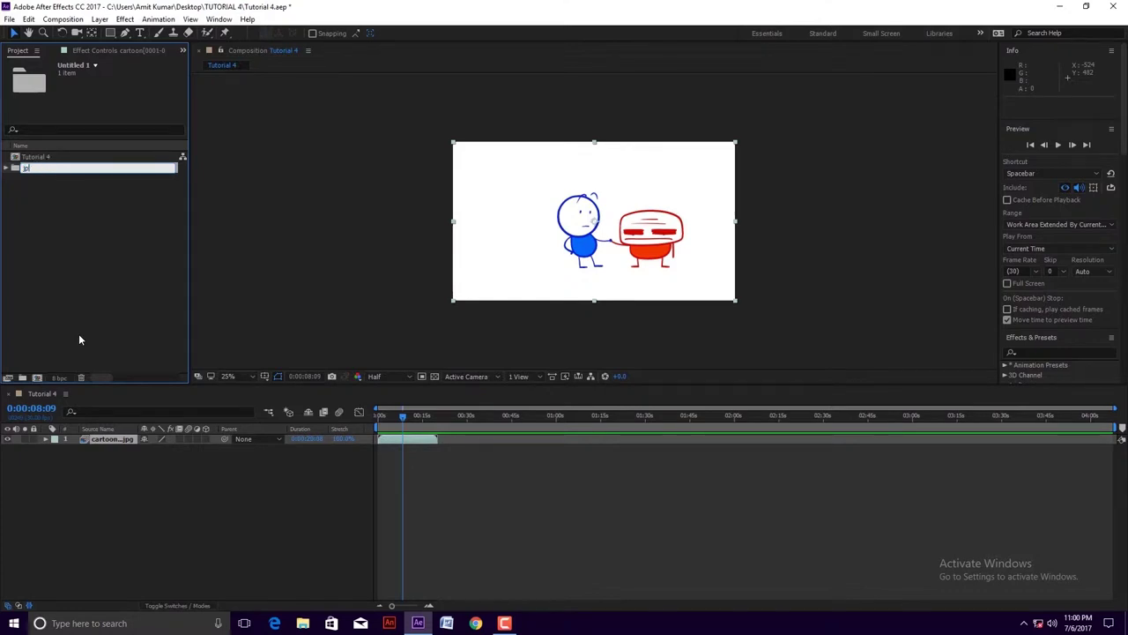
pyautogui.write(' seq')
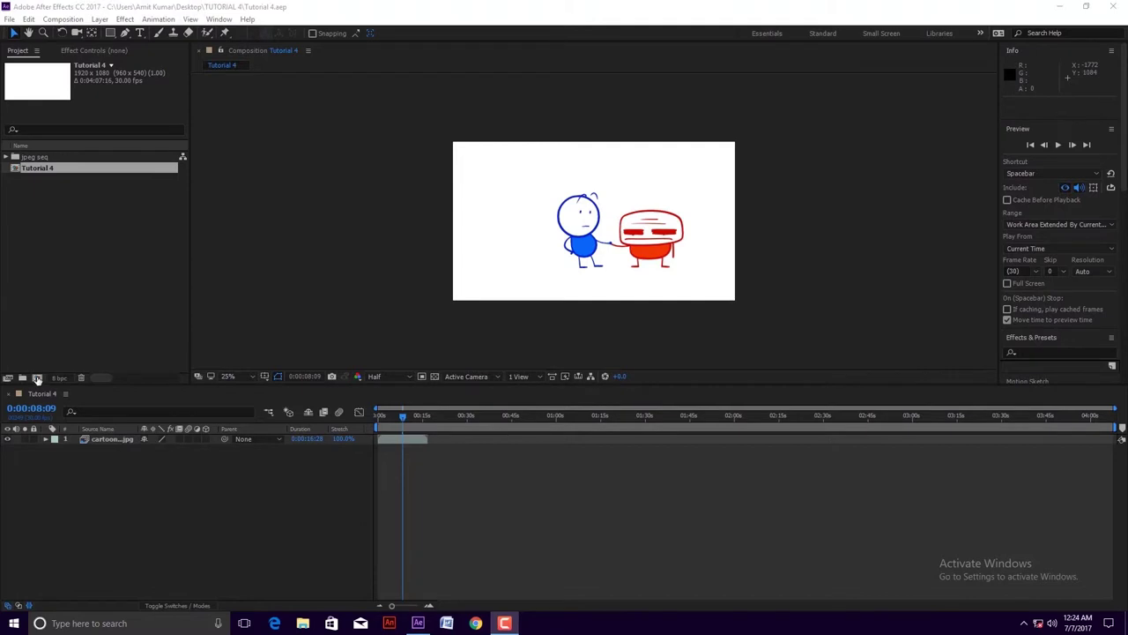
# Play the cartoon sequence from the composition start, then stop the preview
pyautogui.click(37, 379)
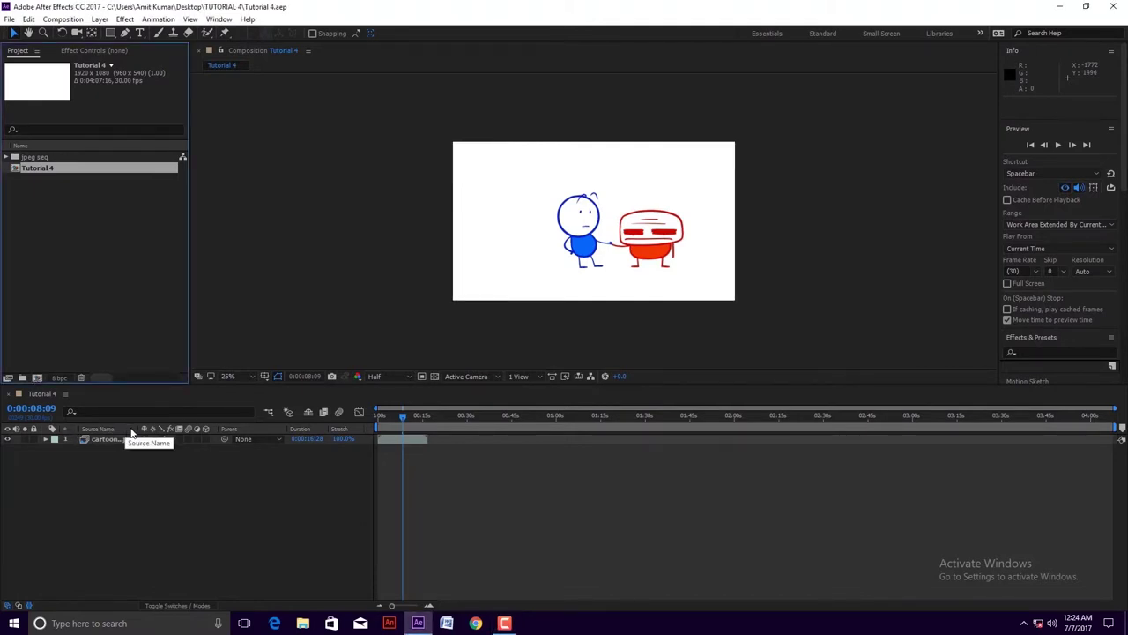
pyautogui.moveTo(119, 427); pyautogui.dragTo(402, 436)
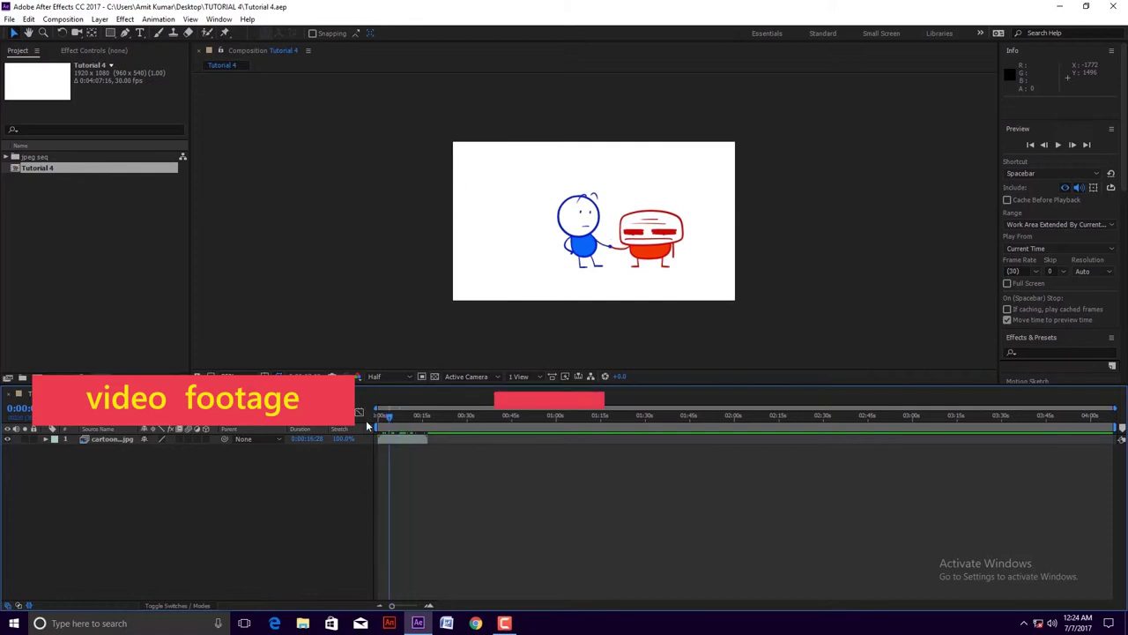
pyautogui.press('Home')
pyautogui.press('space')
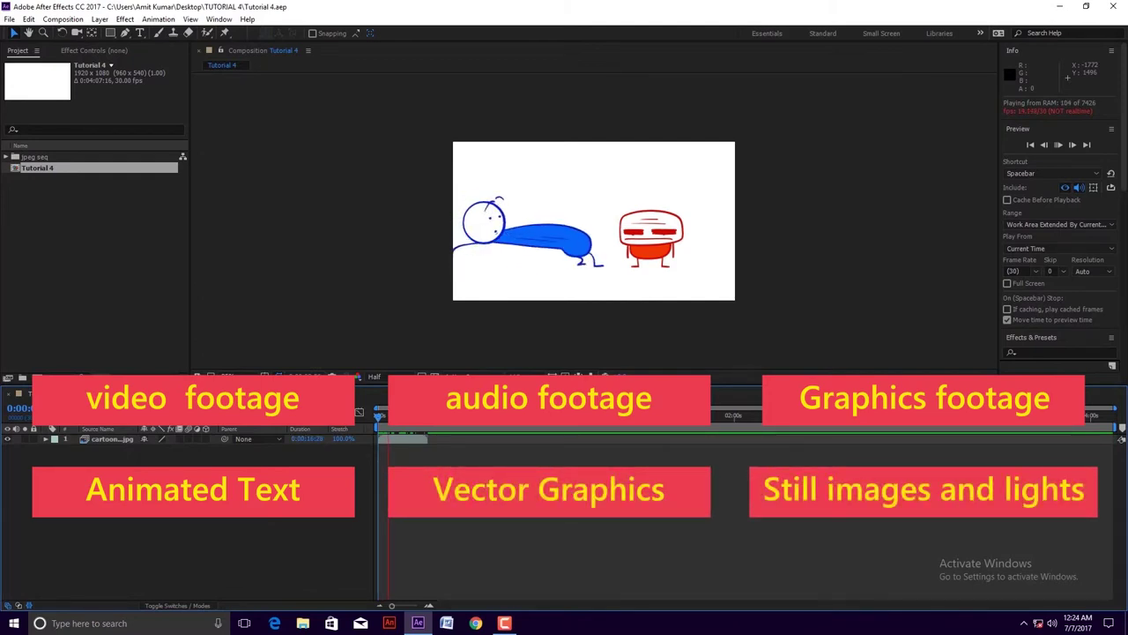
pyautogui.press('space')
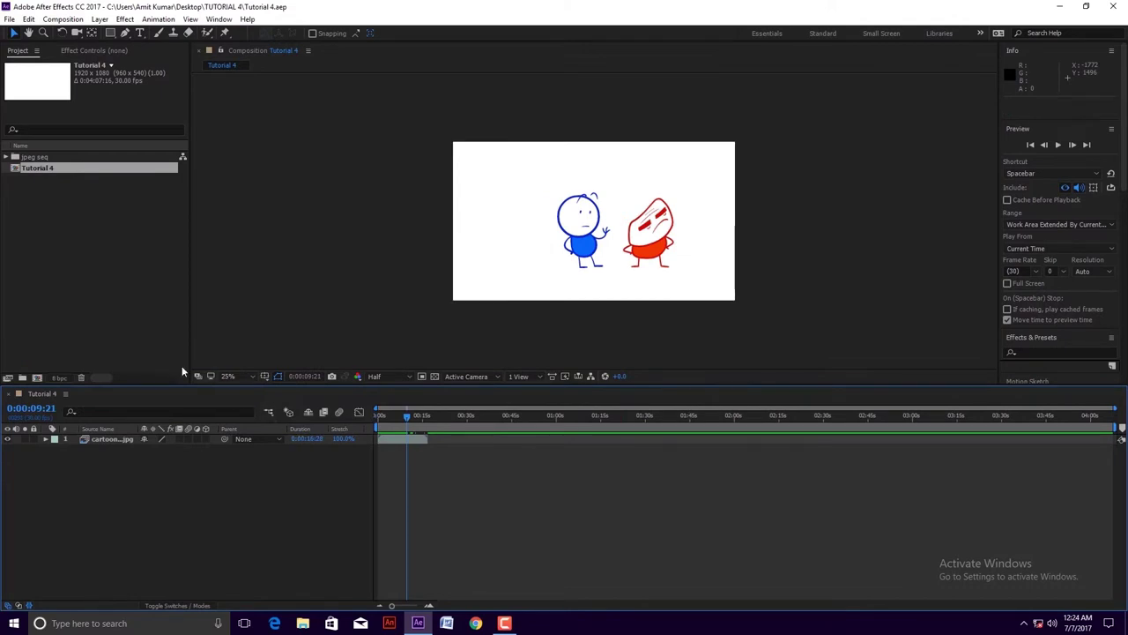
# Delete the extra Comp 1, show Effect Controls, and expand the Effects & Presets categories
pyautogui.click(83, 377)
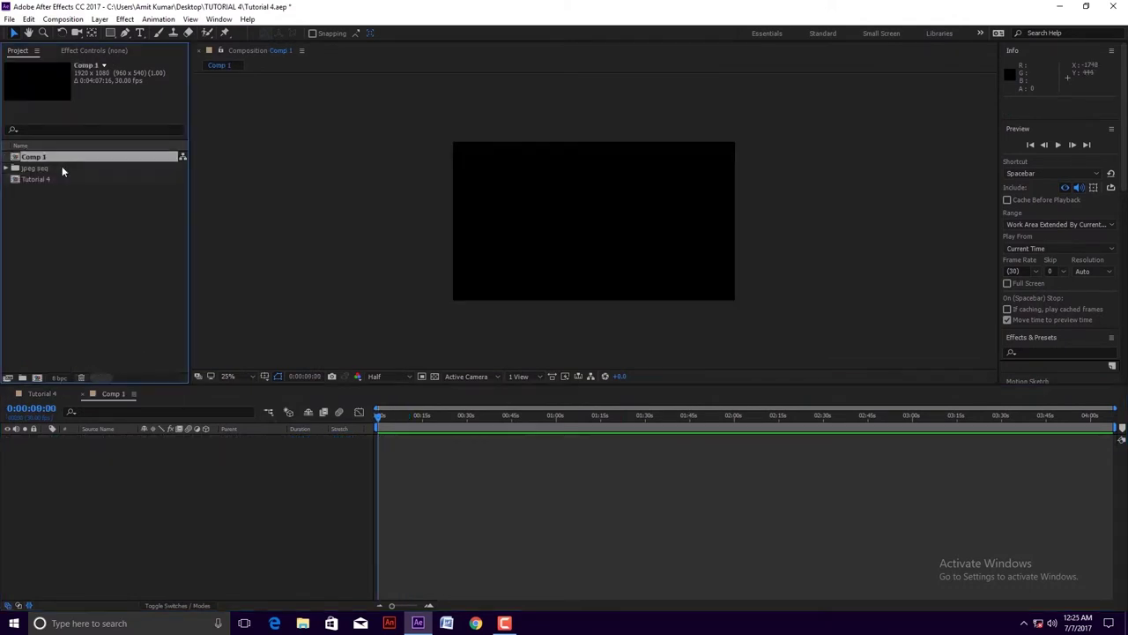
pyautogui.click(82, 378)
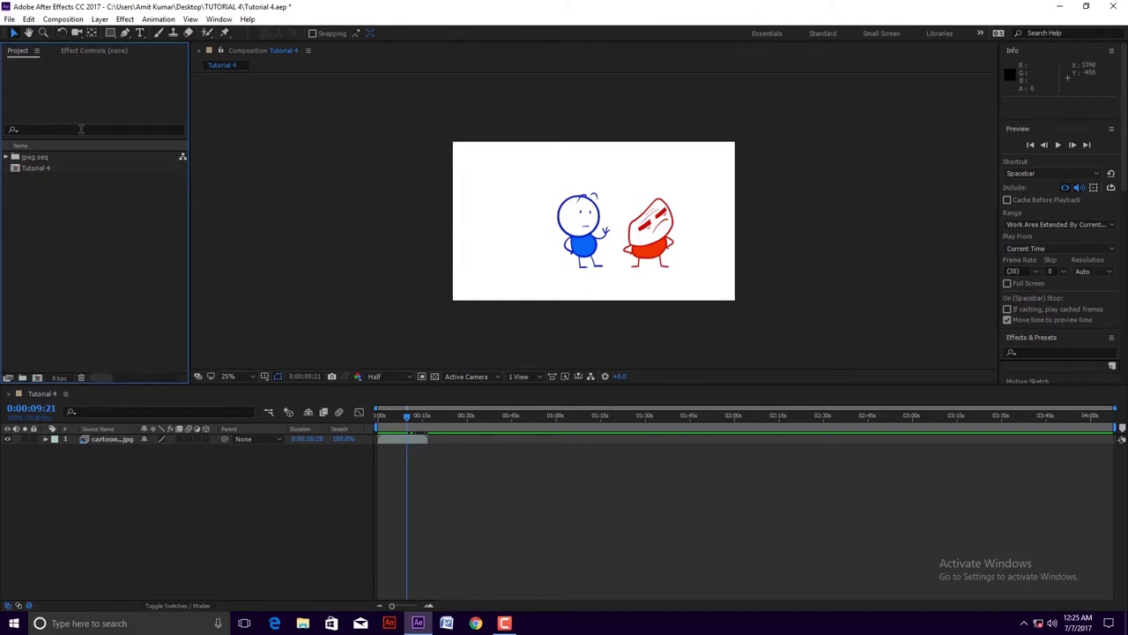
pyautogui.click(84, 50)
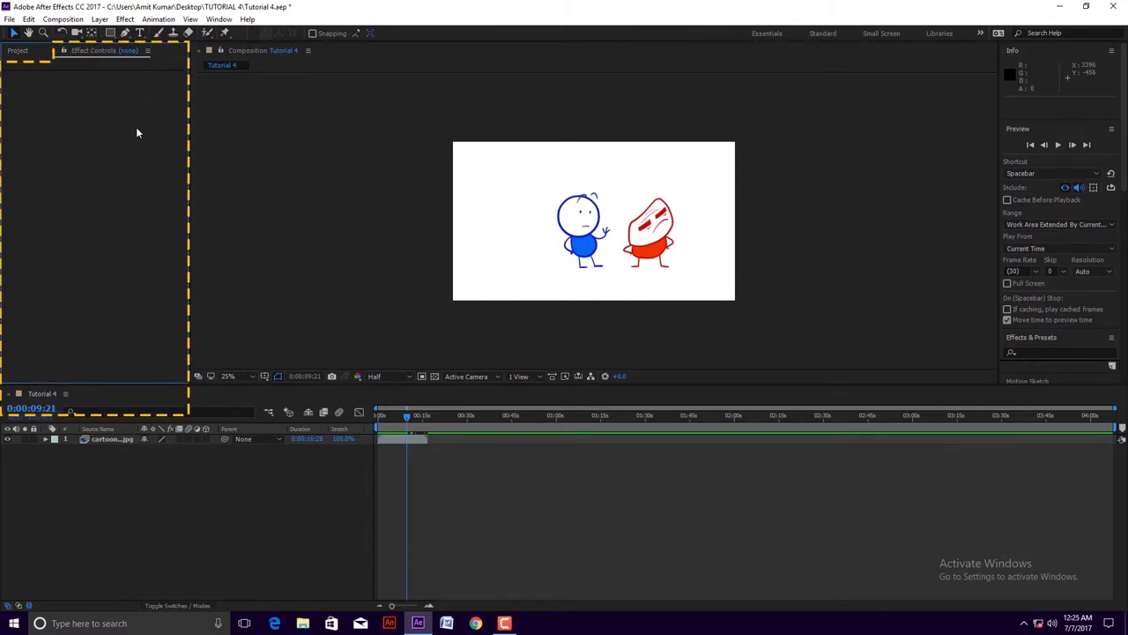
pyautogui.click(1032, 336)
pyautogui.scroll(-3, 1124, 176)
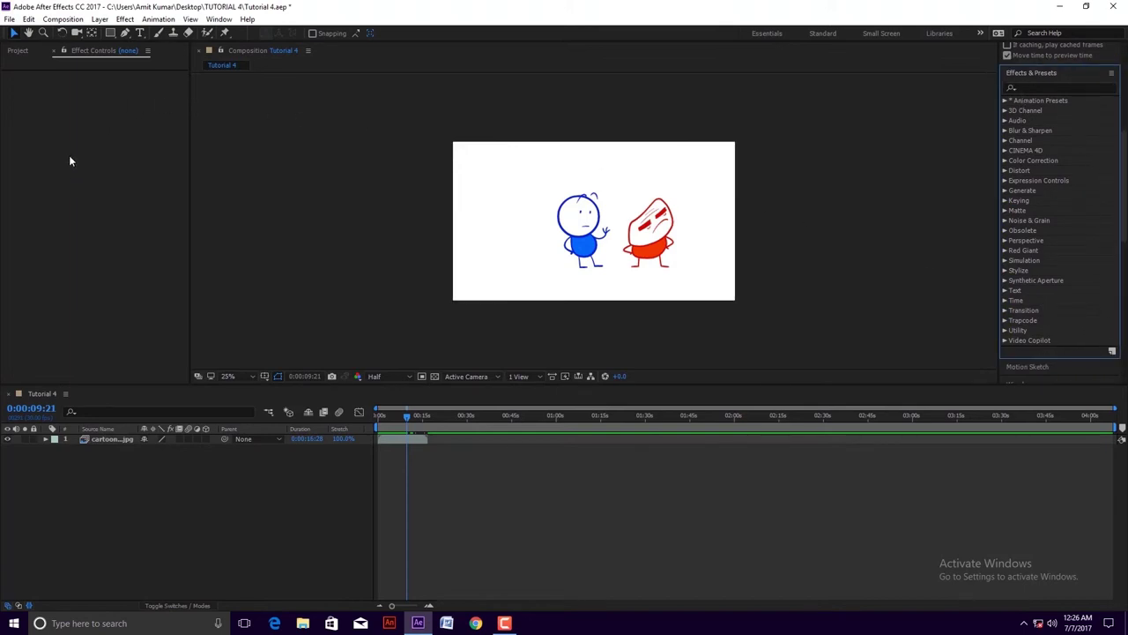
pyautogui.click(980, 33)
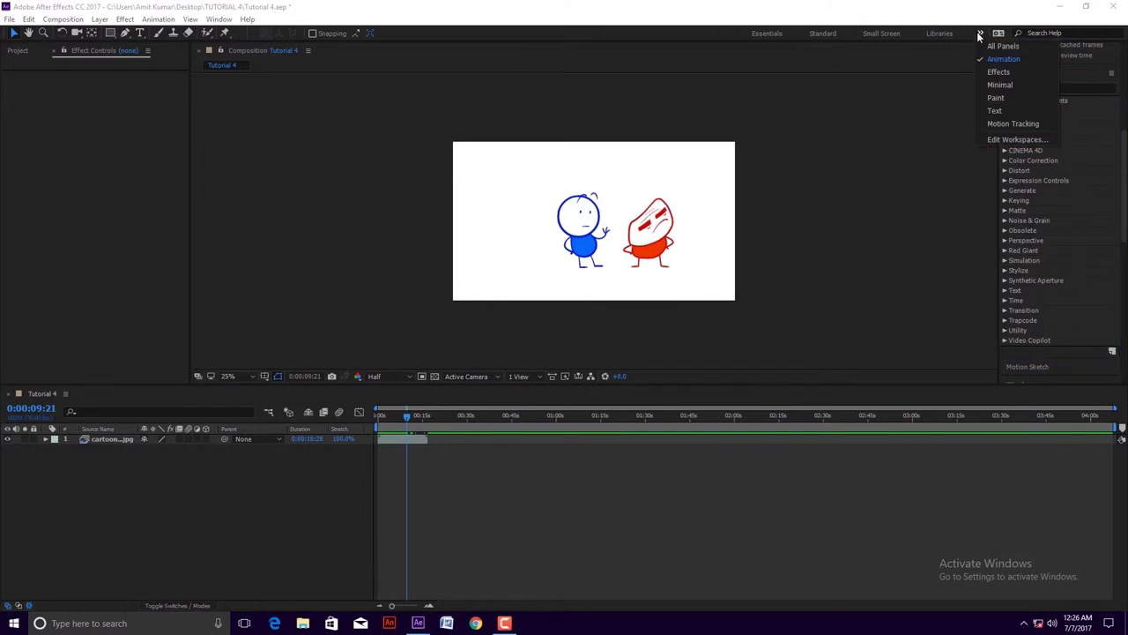
# Switch the workspace to Paint, then to Effects
pyautogui.click(980, 35)
pyautogui.click(981, 32)
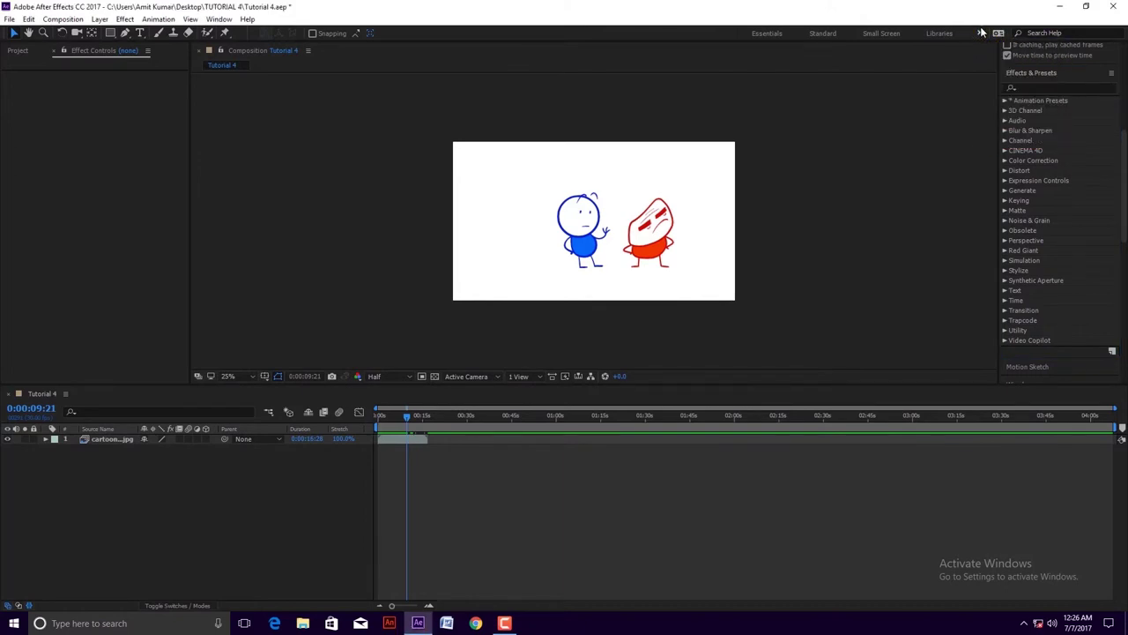
pyautogui.click(982, 33)
pyautogui.click(978, 33)
pyautogui.click(981, 33)
pyautogui.click(982, 35)
pyautogui.click(981, 35)
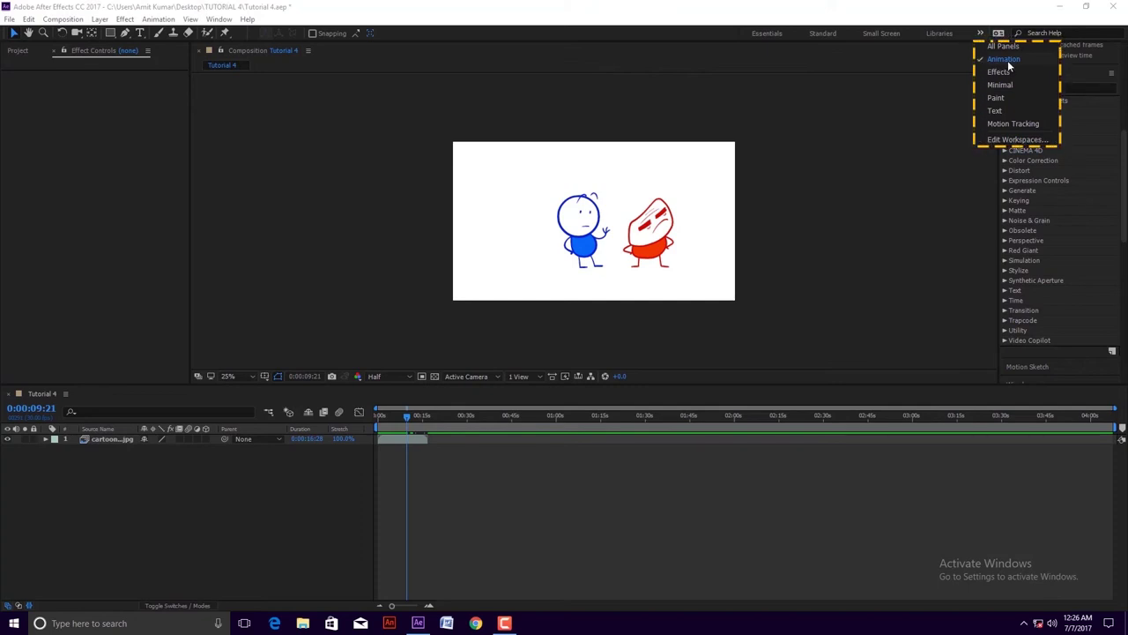
pyautogui.click(999, 98)
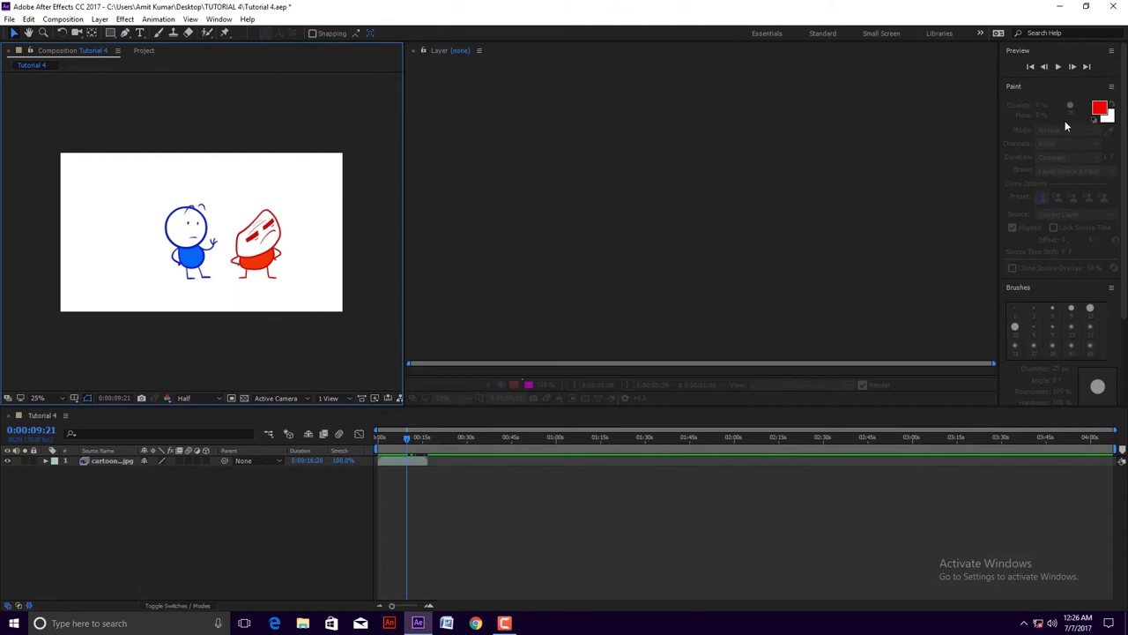
pyautogui.click(981, 33)
pyautogui.click(984, 63)
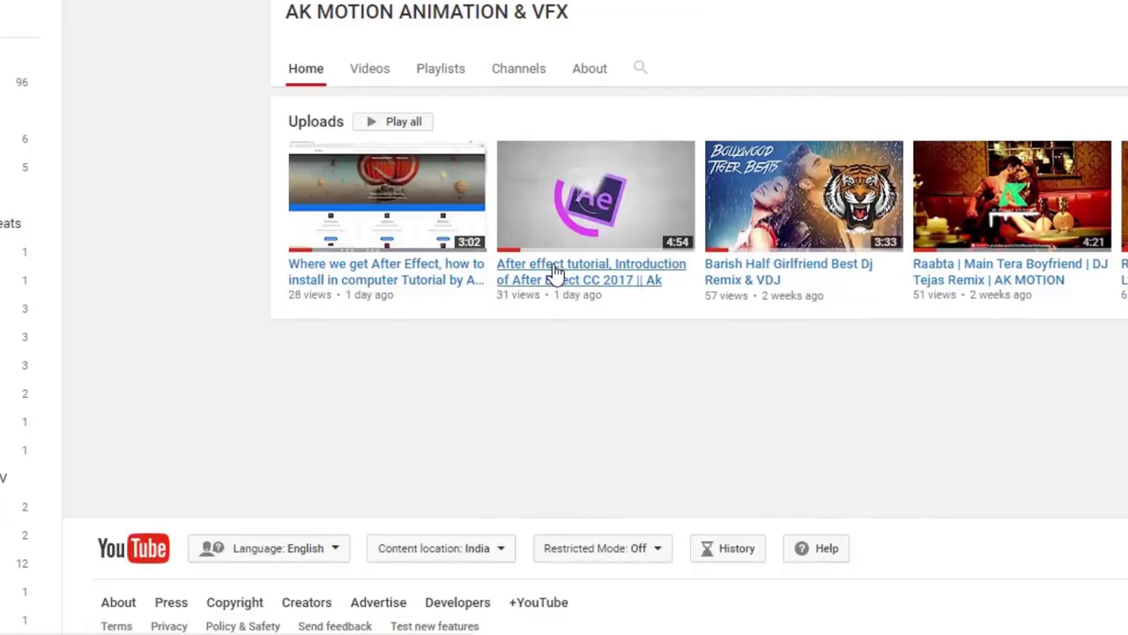
# Open the 'Introduction of After Effect CC 2017' video and comment 'Write something about us'
pyautogui.click(555, 273)
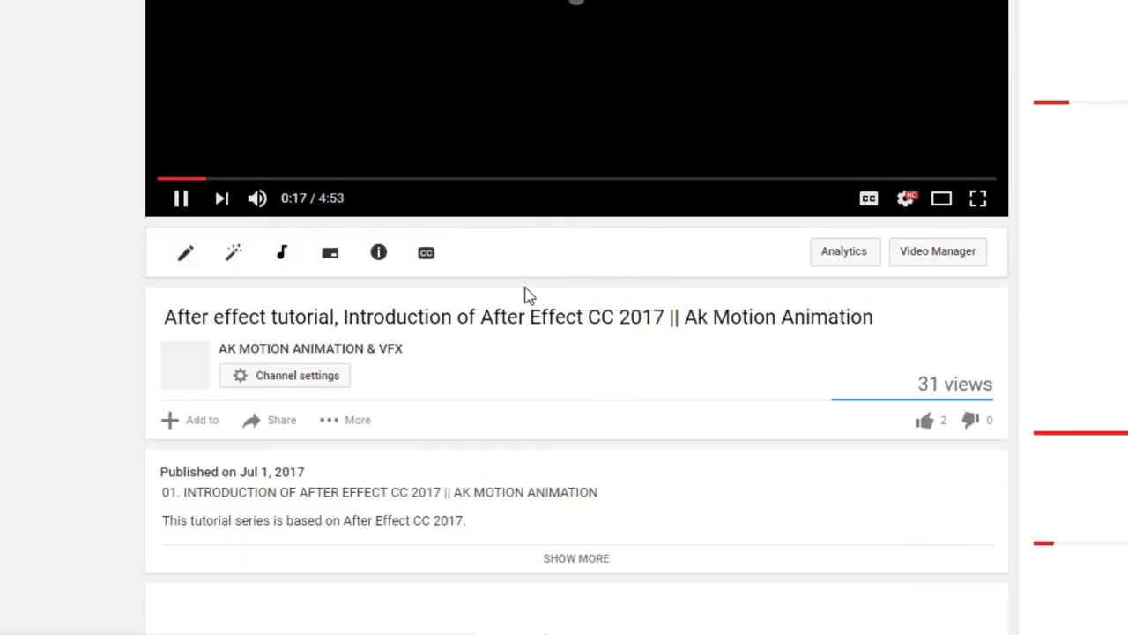
pyautogui.scroll(-4, 390, 340)
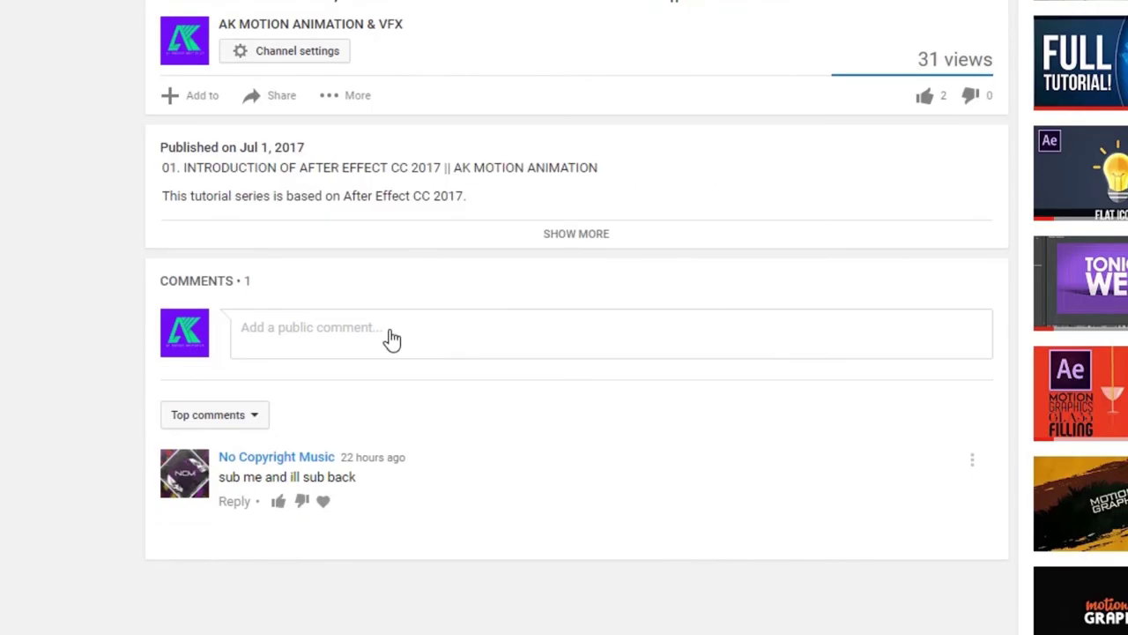
pyautogui.click(302, 338)
pyautogui.write('Write som')
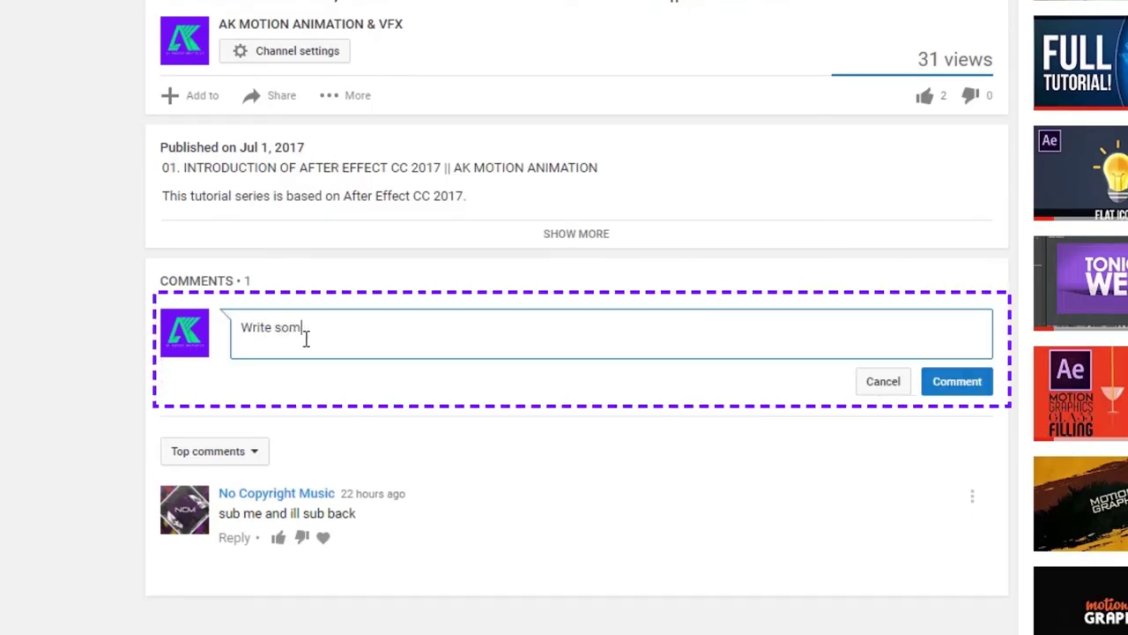
pyautogui.write('ething about us')
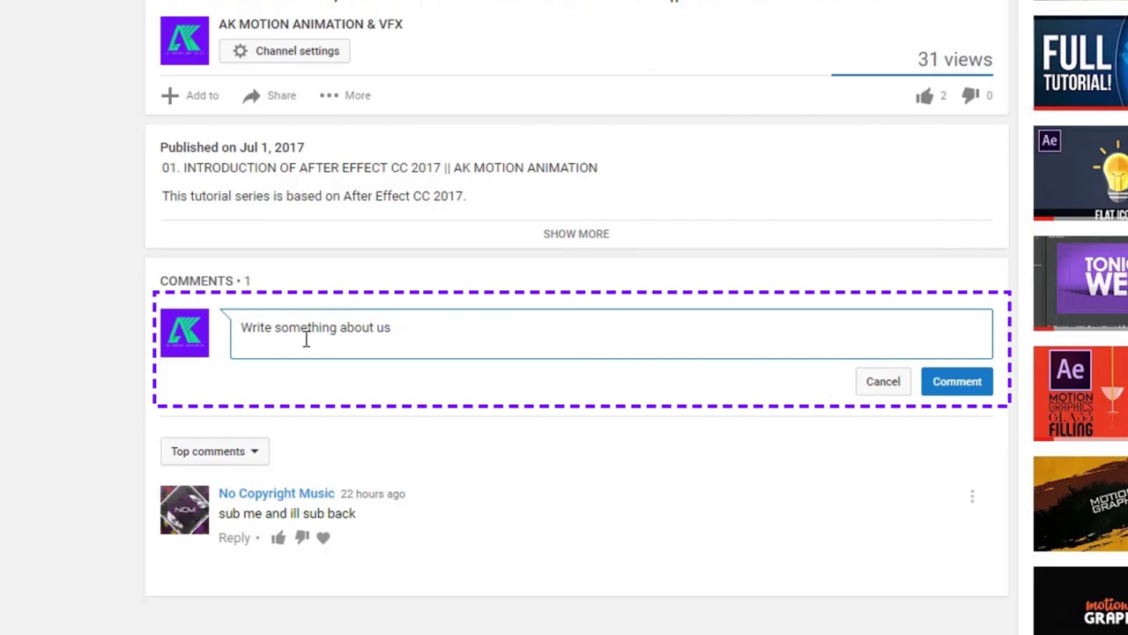